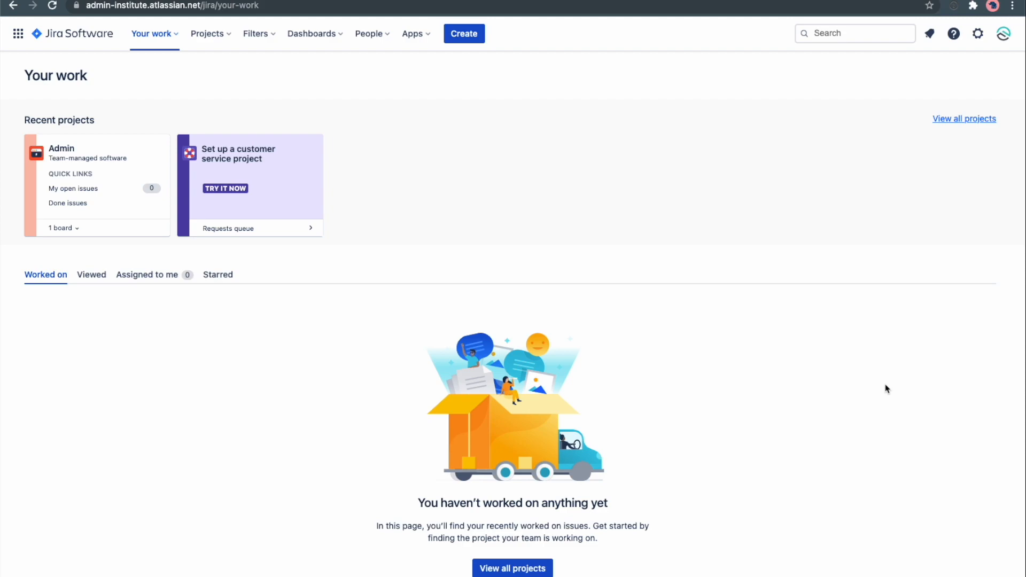
Step: Start creating a new project from the list of all projects
left_click(282, 307)
left_click(226, 42)
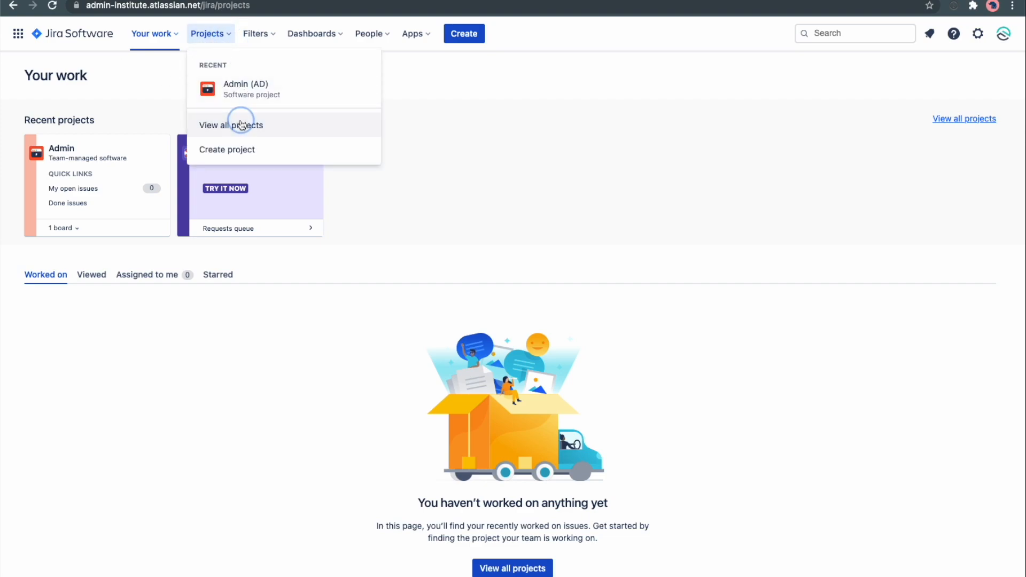
left_click(240, 124)
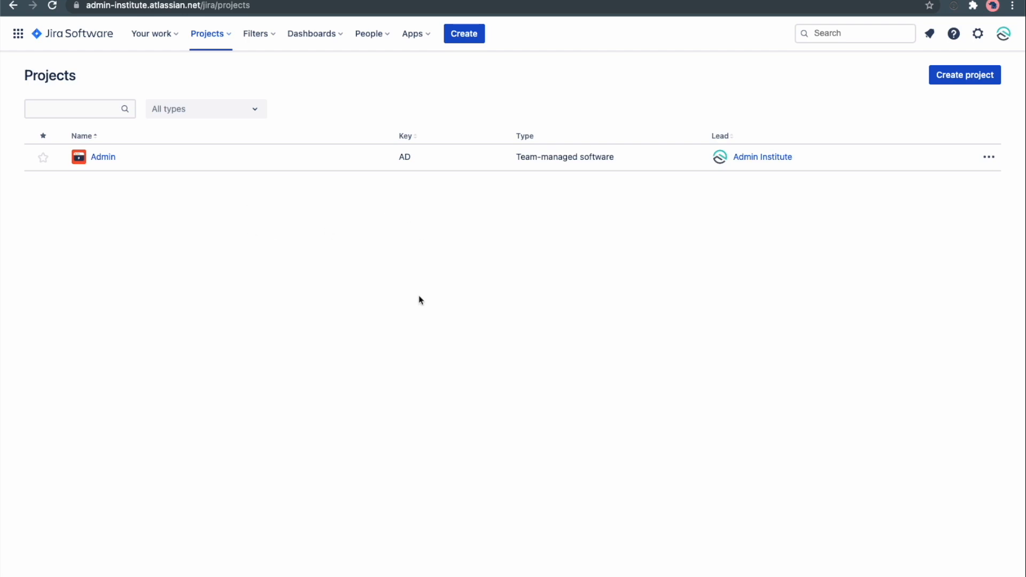
left_click(875, 110)
left_click(948, 80)
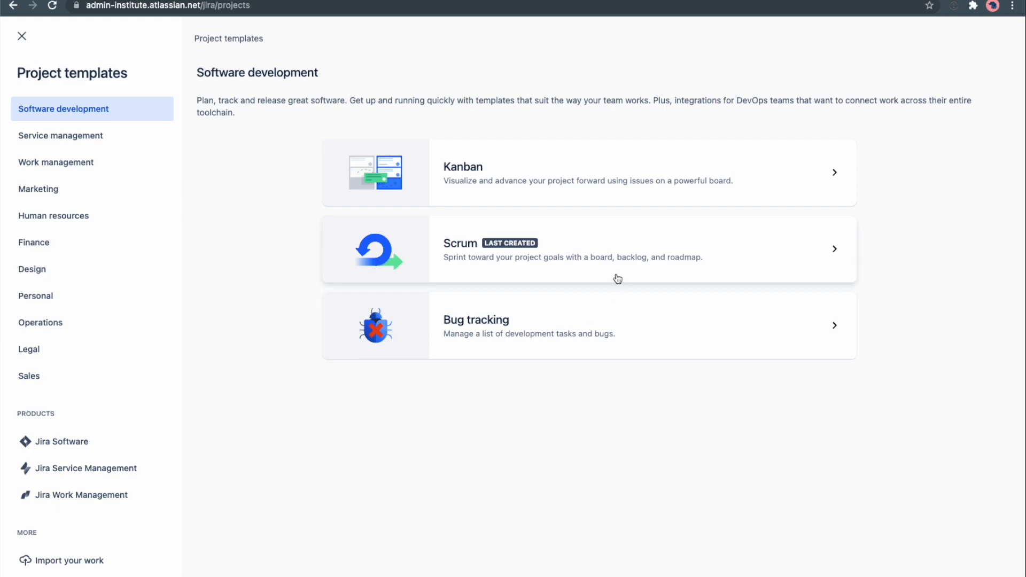
Step: Choose the Scrum software development template for the new project
left_click(675, 250)
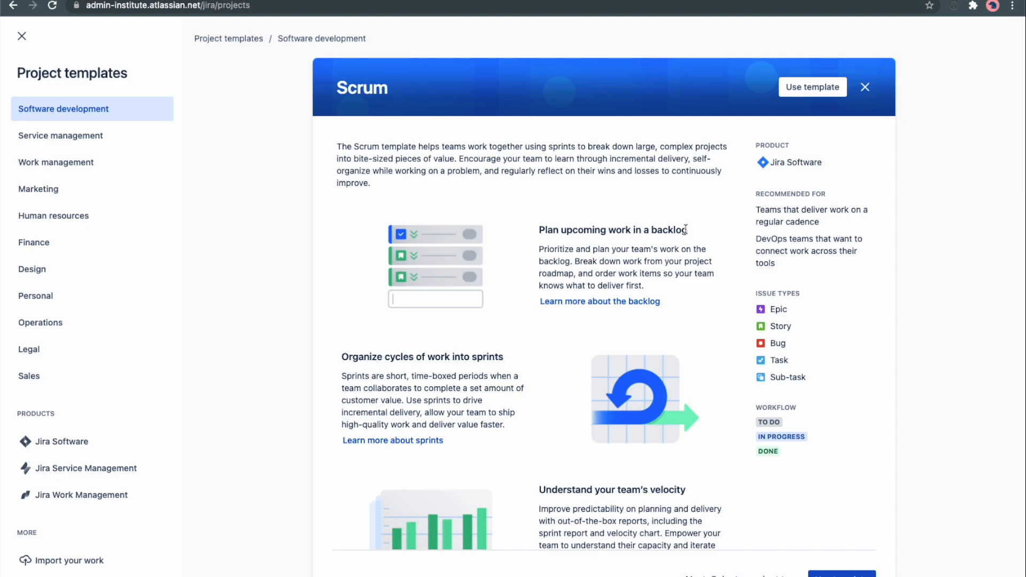
scroll(688, 228, "down", 2)
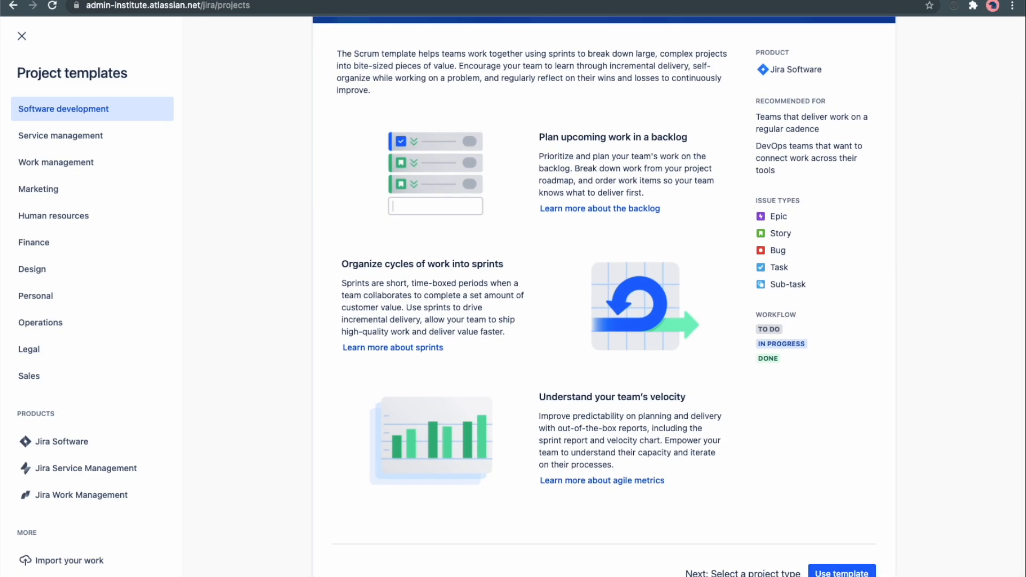
left_click(833, 565)
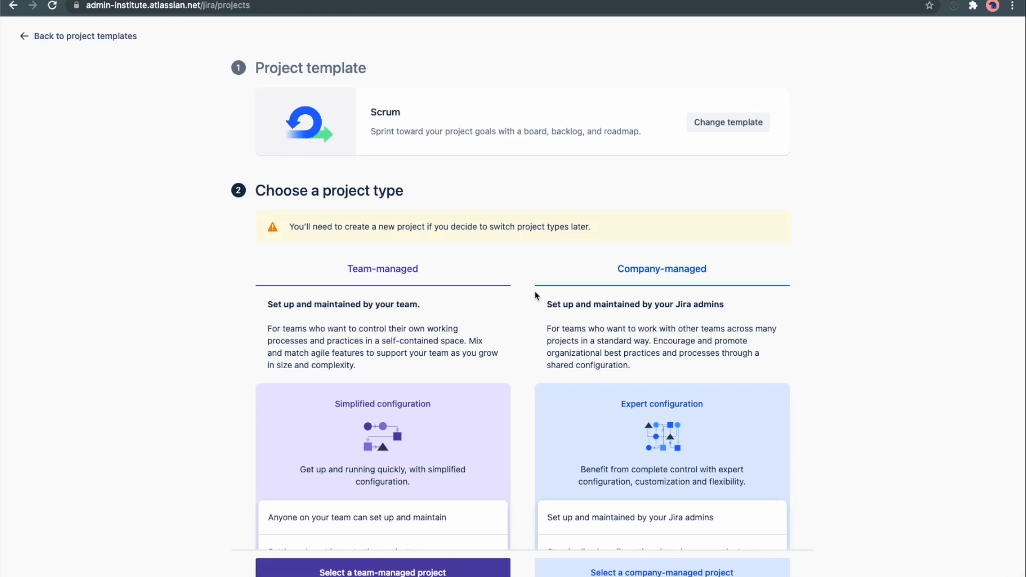
Step: Compare the configuration and feature differences between team-managed and company-managed project types
scroll(534, 295, "down", 3)
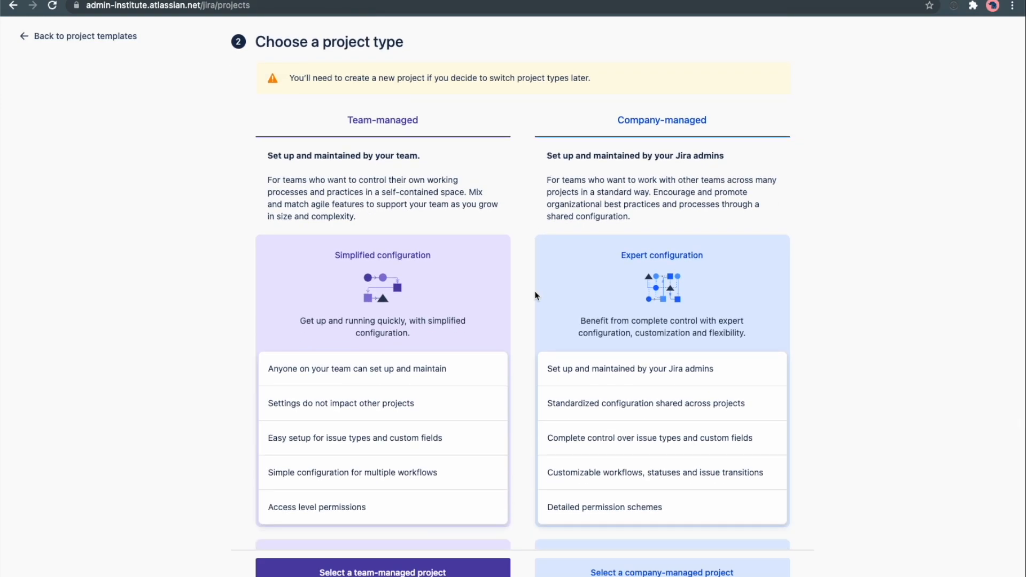
scroll(534, 290, "down", 2)
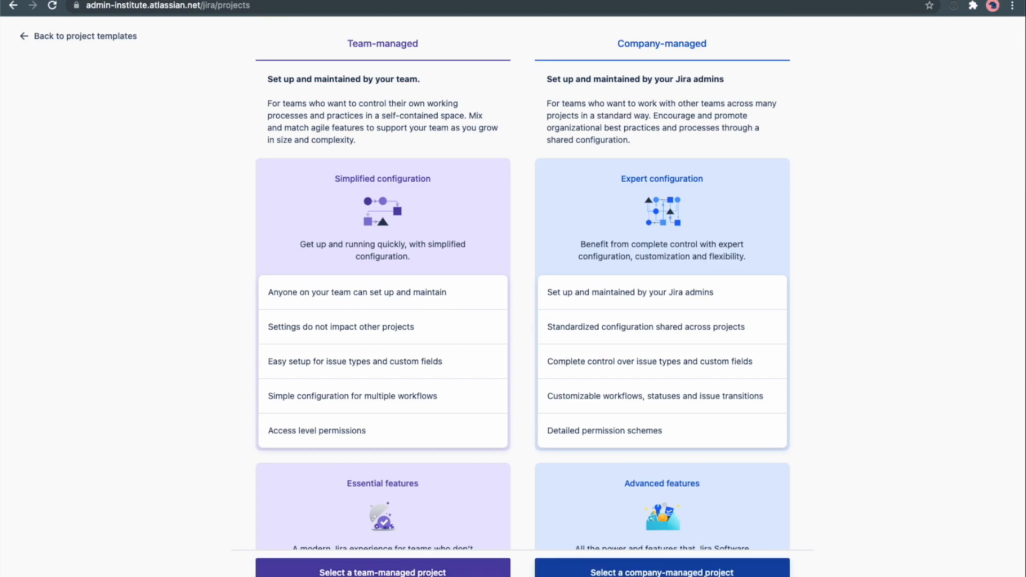
scroll(754, 410, "down", 2)
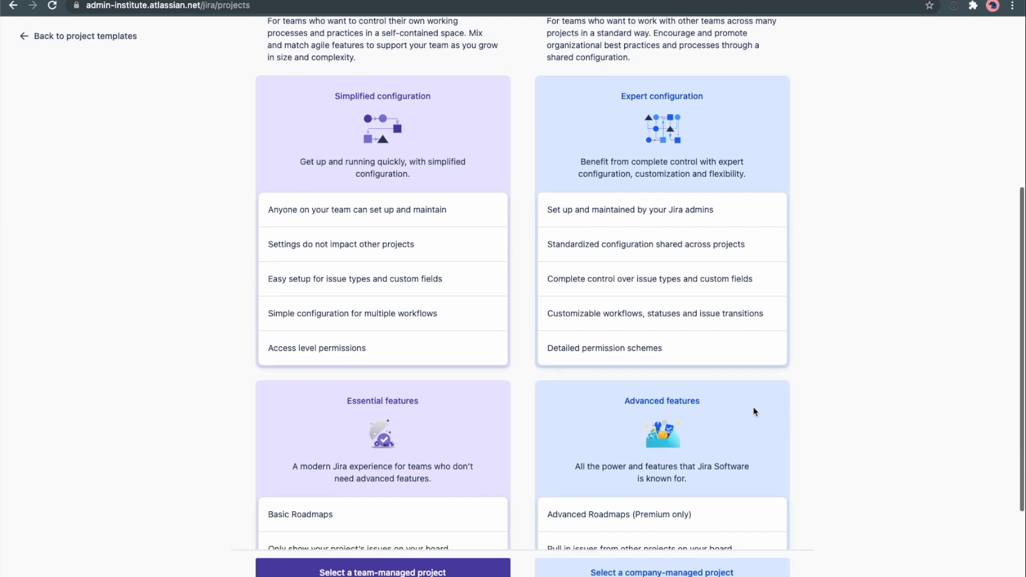
scroll(753, 410, "down", 2)
scroll(753, 410, "down", 1)
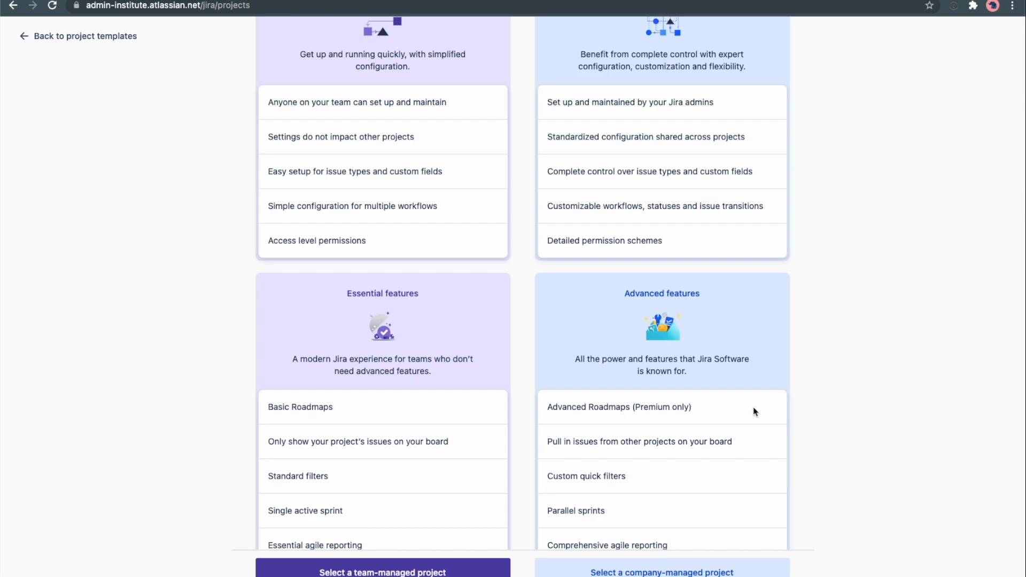
scroll(741, 412, "up", 3)
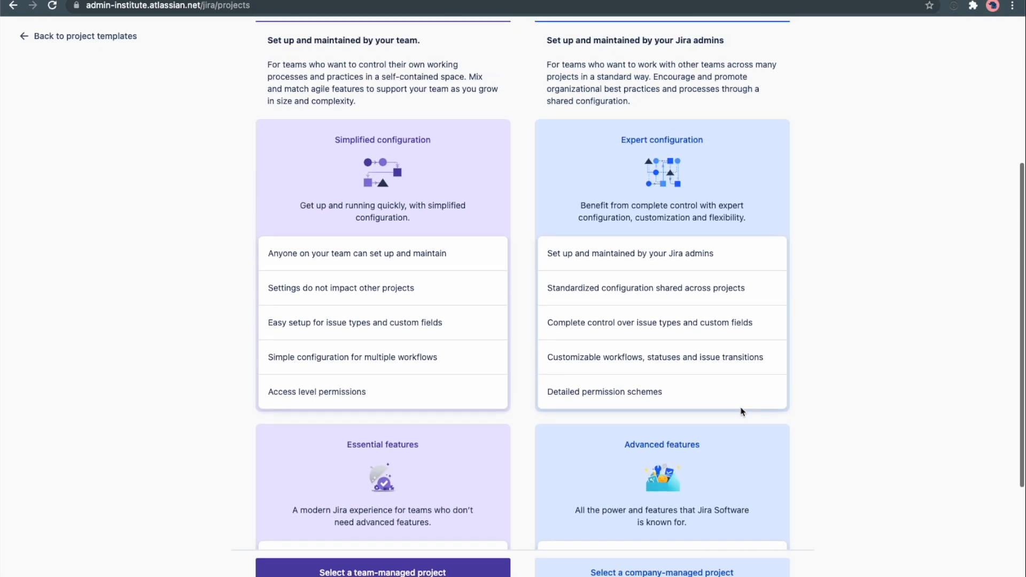
scroll(710, 285, "up", 4)
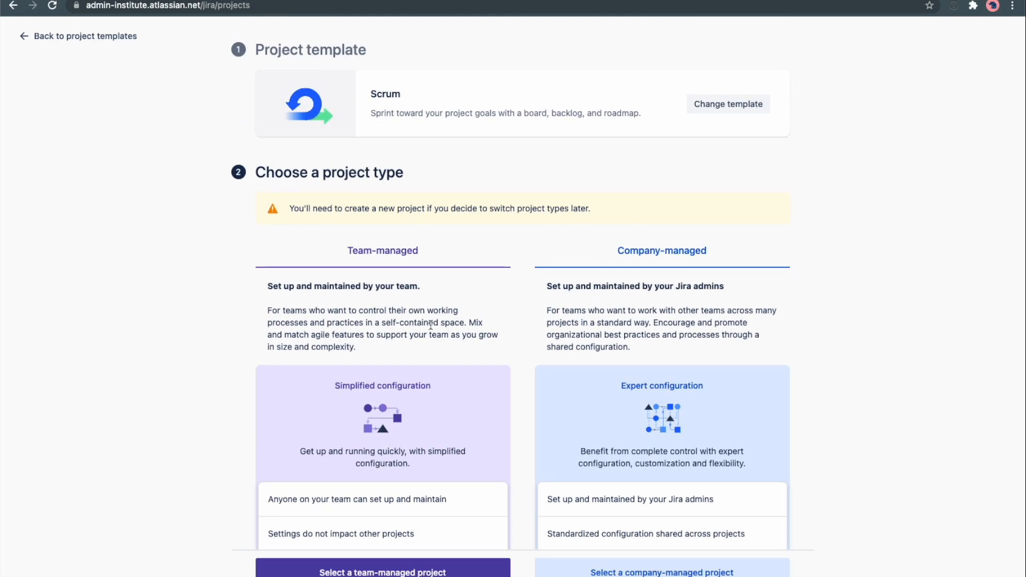
scroll(400, 300, "down", 7)
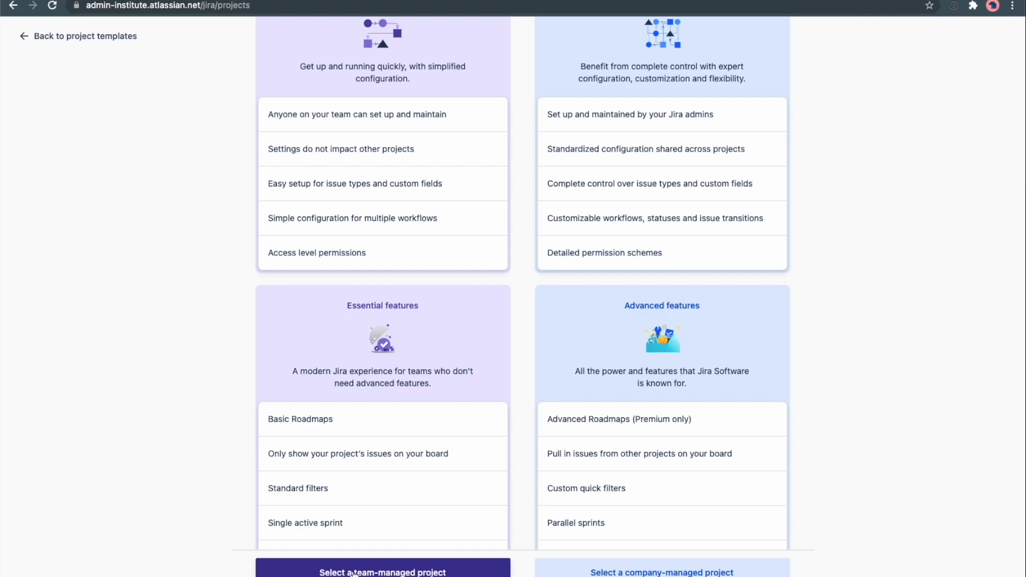
Step: Select the team-managed project type and name the project "Project X"
left_click(401, 572)
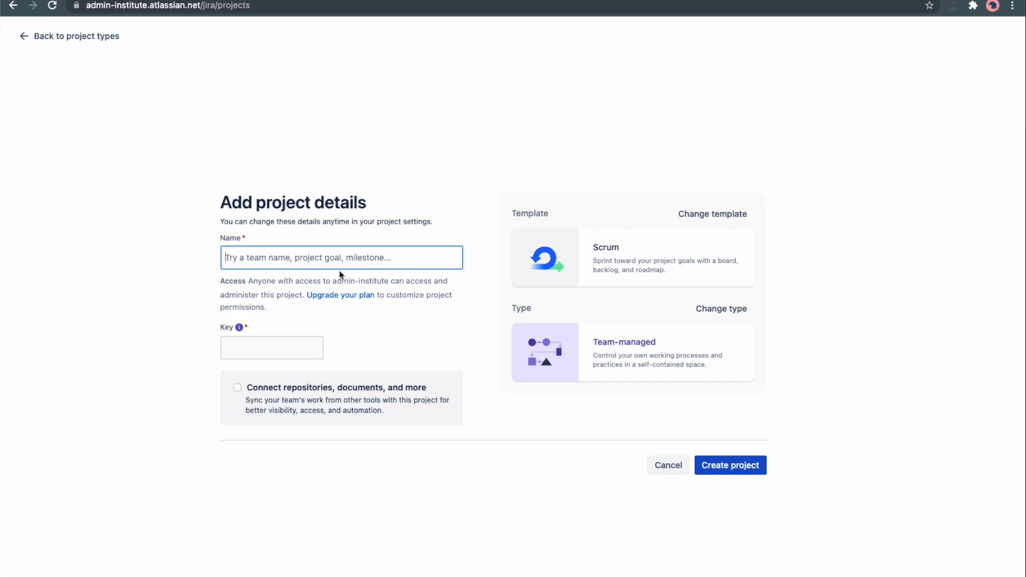
type("Project X")
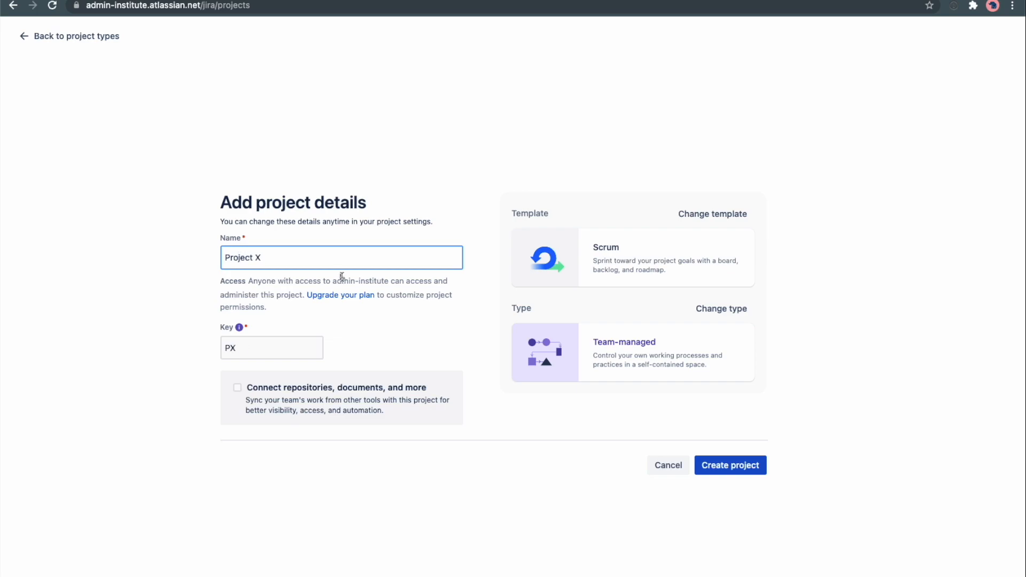
left_click(373, 313)
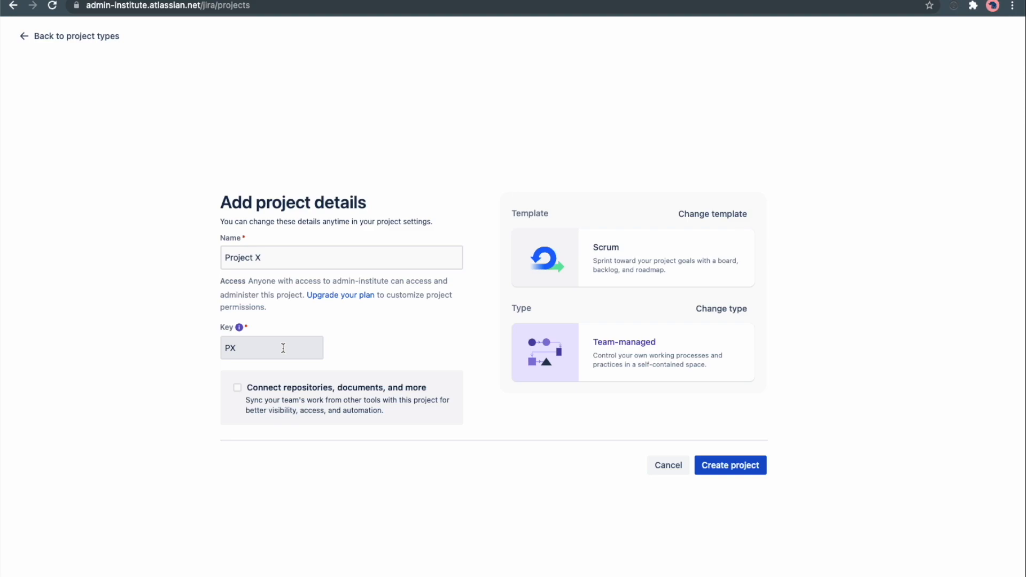
Step: Change the project key to PROJX and create the project
left_click(230, 348)
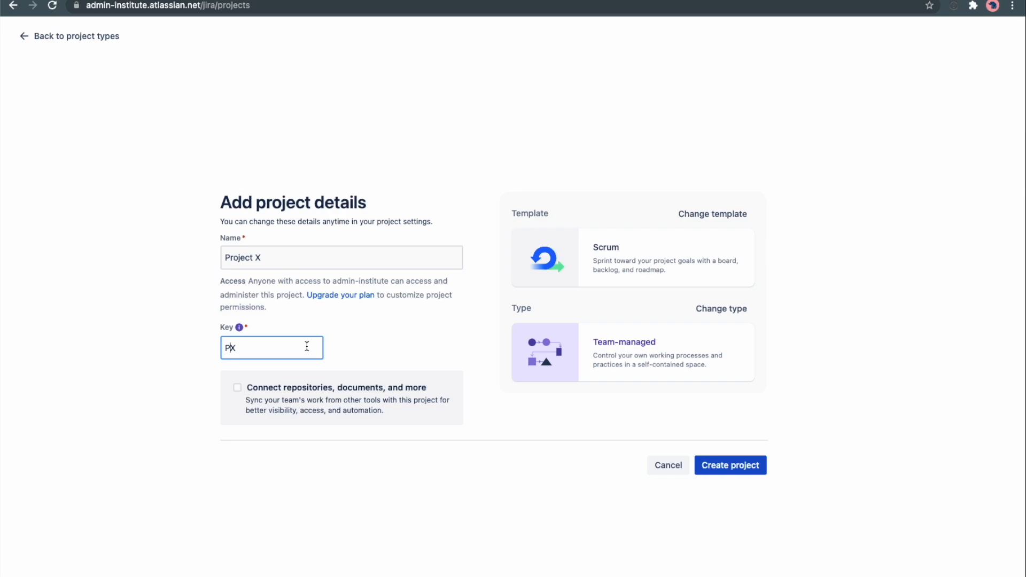
left_click(278, 352)
key("BackSpace")
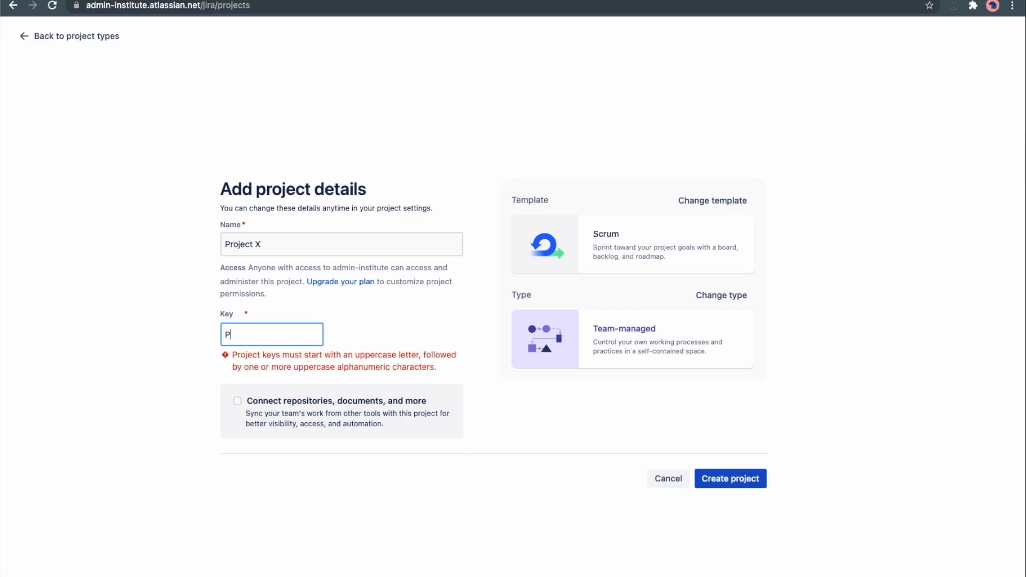
type("ROJX")
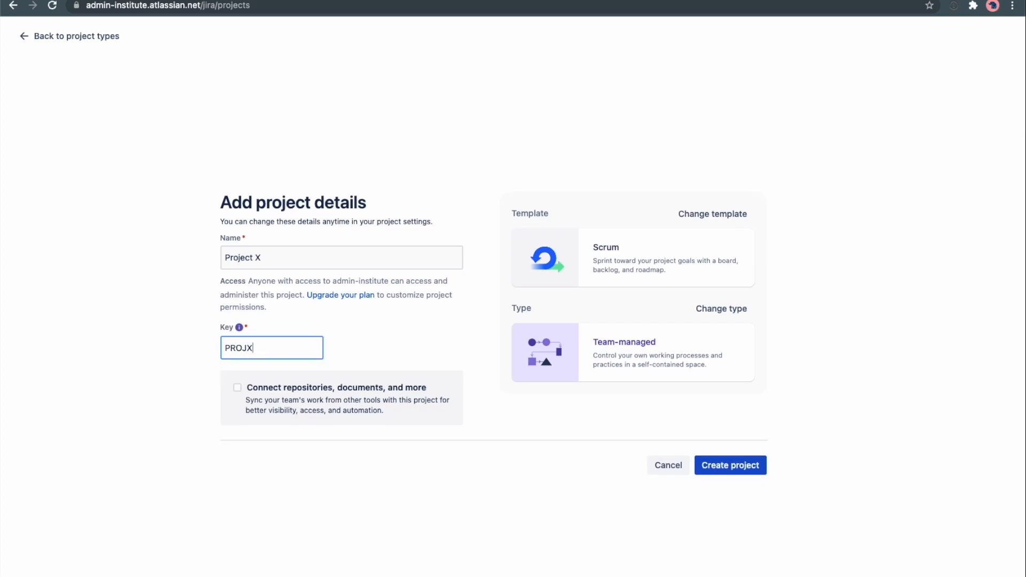
left_click(366, 482)
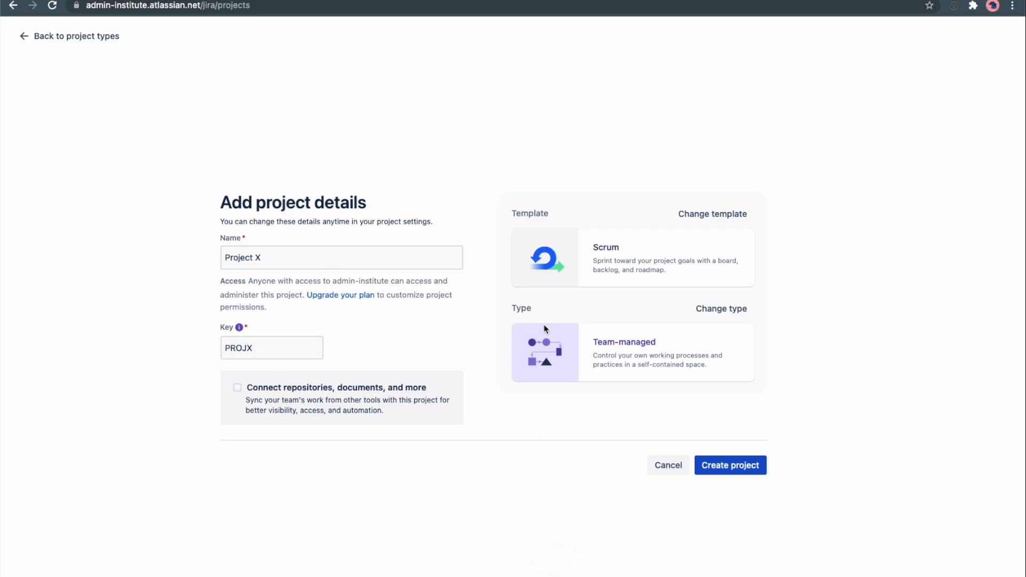
left_click(733, 464)
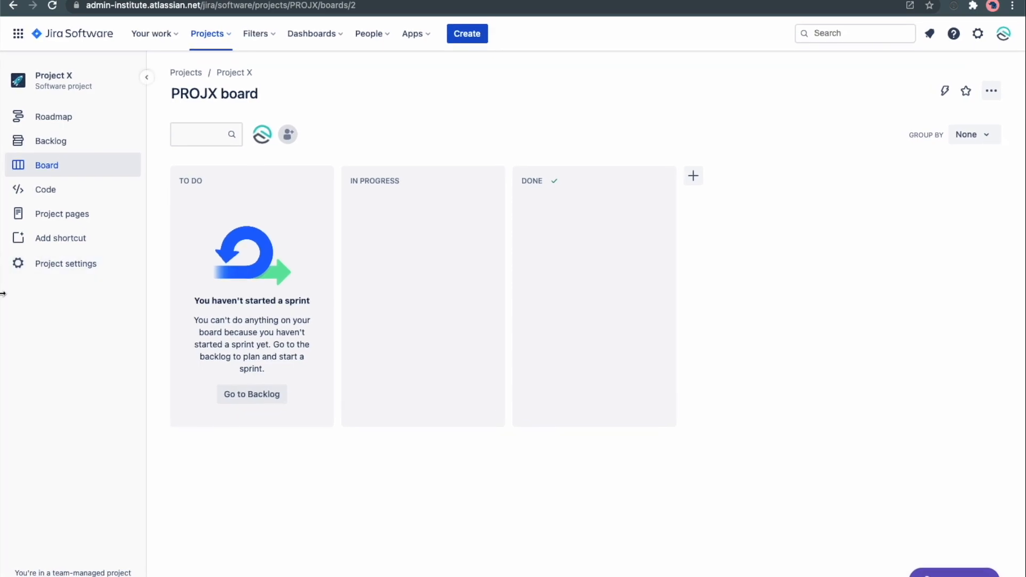
Step: Review the available planning features in Project X's settings, then return to the project board
left_click(76, 268)
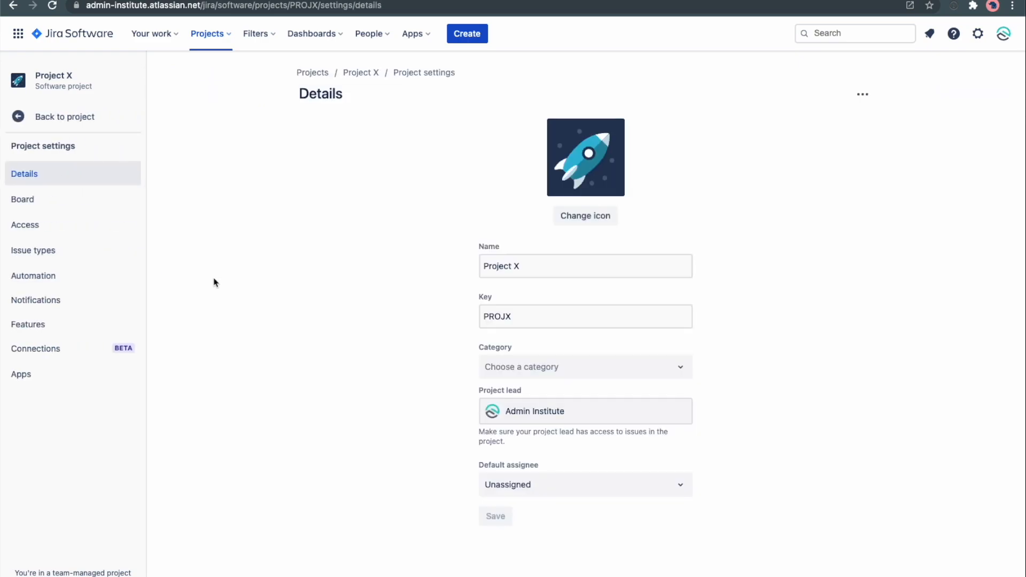
left_click(55, 322)
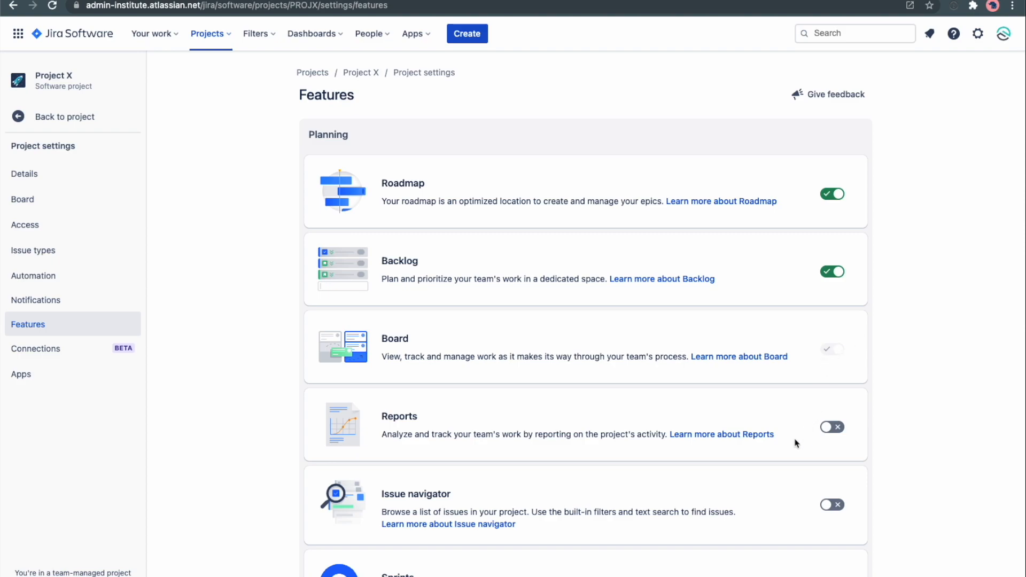
scroll(768, 315, "down", 3)
scroll(767, 315, "up", 3)
left_click(66, 121)
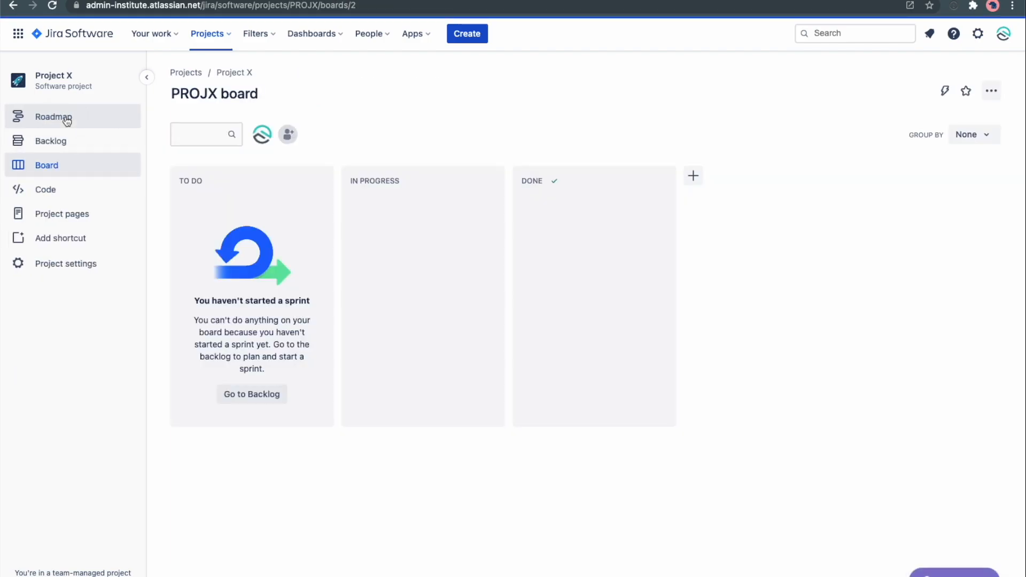